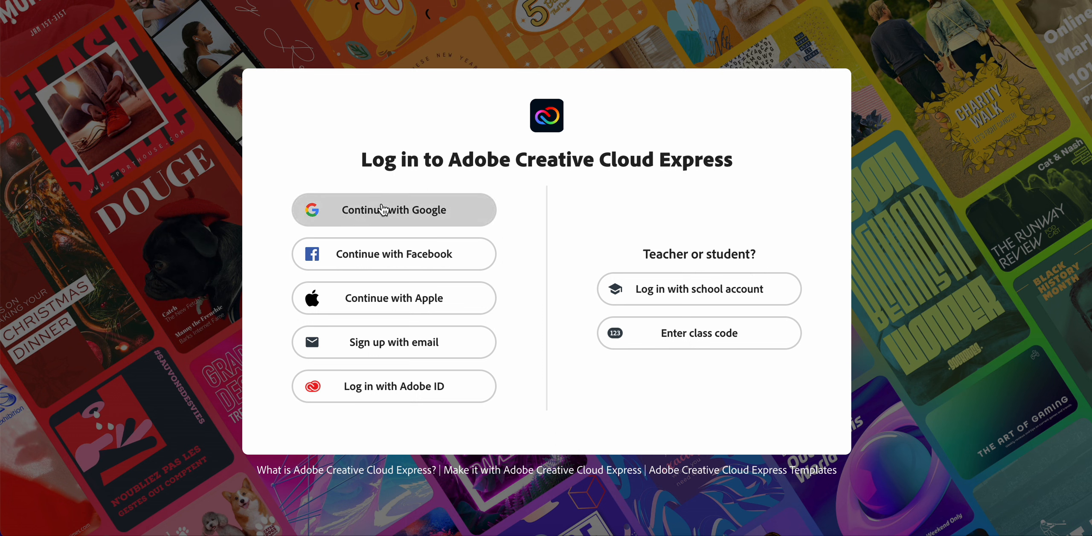
Log in with the Google account, go to the Express home page and dismiss the Adobe Spark rebranding announcement
left_click(406, 218)
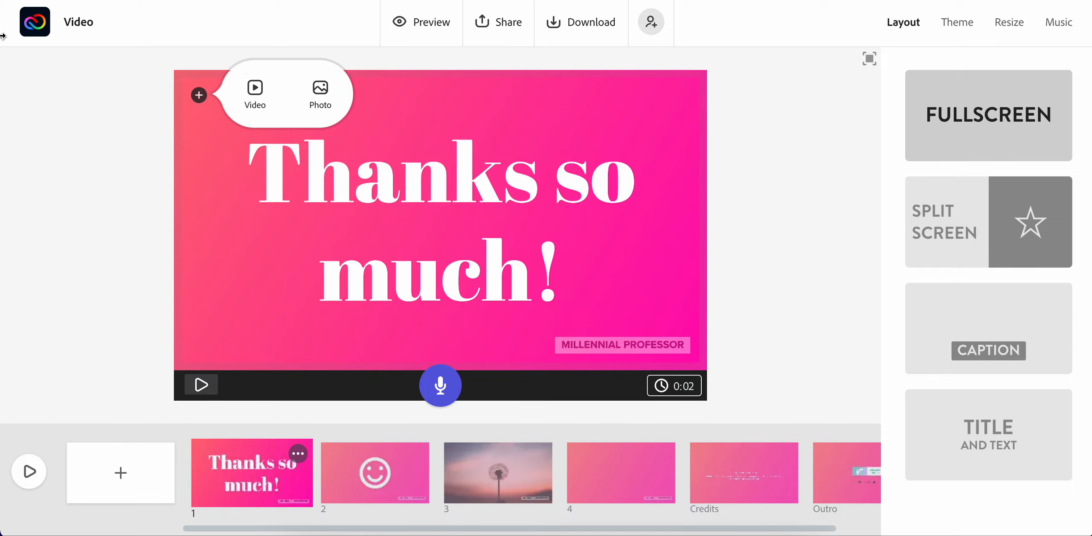
left_click(29, 29)
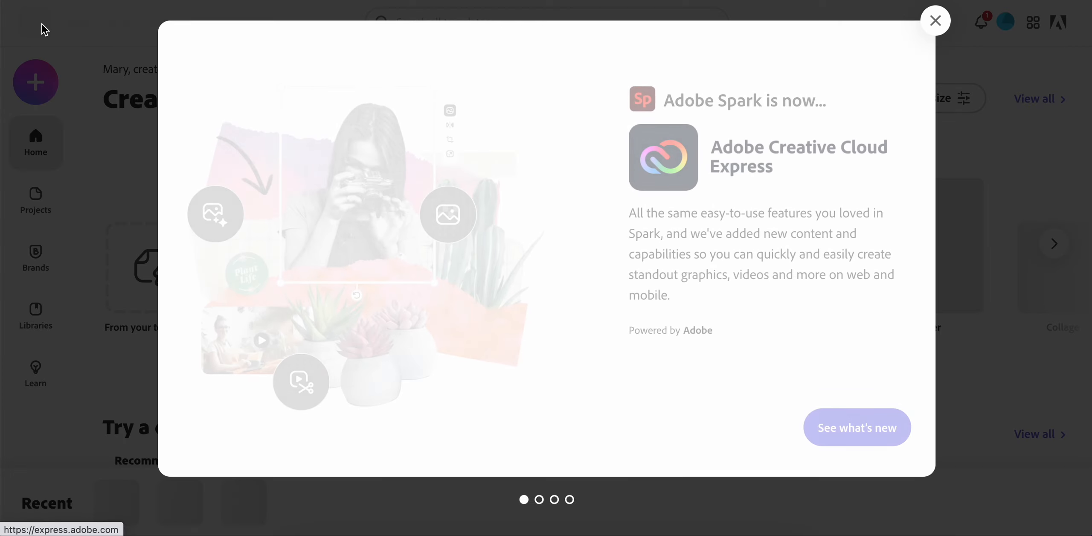
left_click(936, 21)
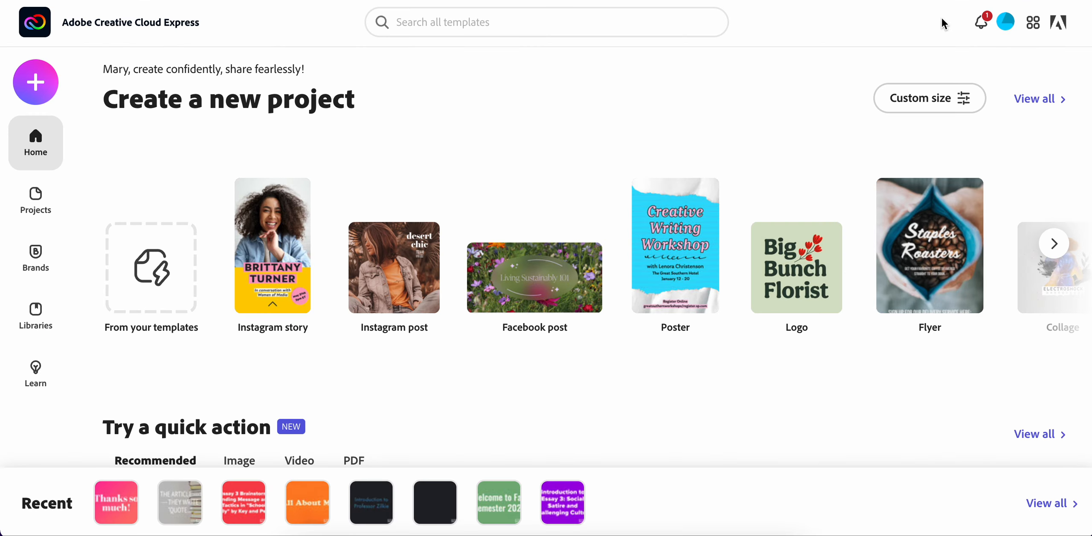
Start a new video project from the home page's list of project types
scroll(473, 143, "down", 3)
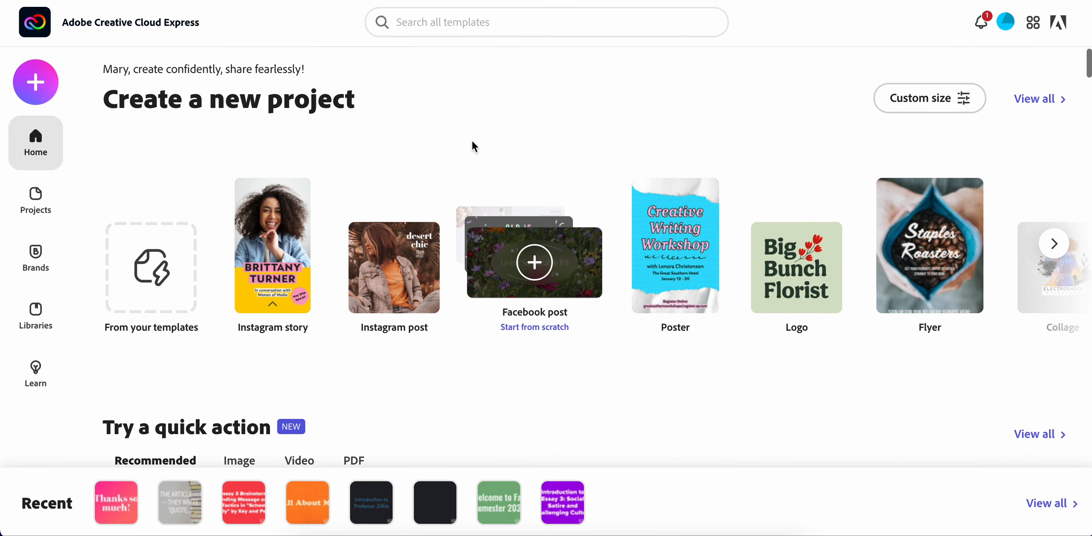
scroll(472, 137, "down", 15)
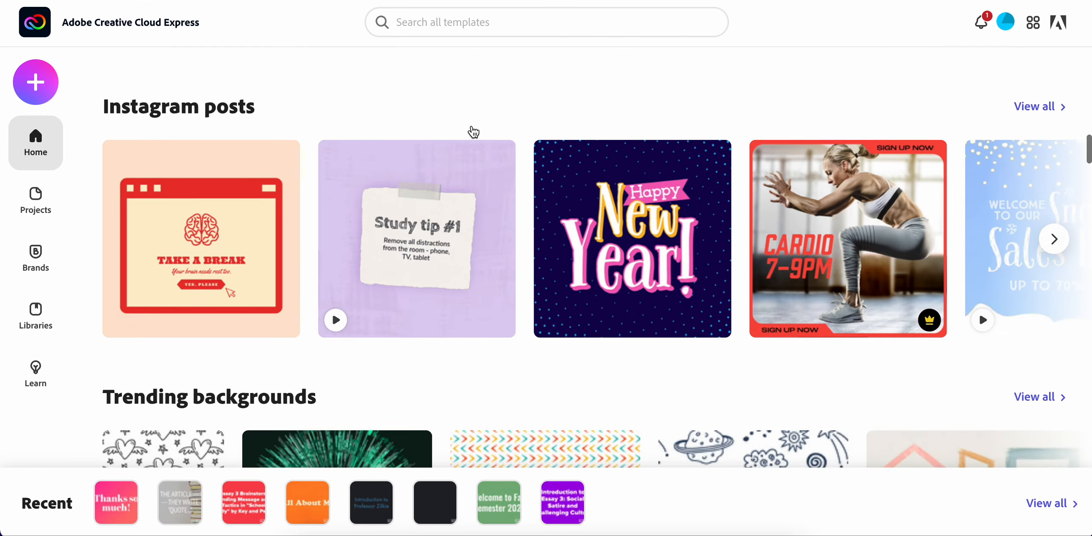
scroll(472, 133, "up", 12)
scroll(472, 130, "up", 9)
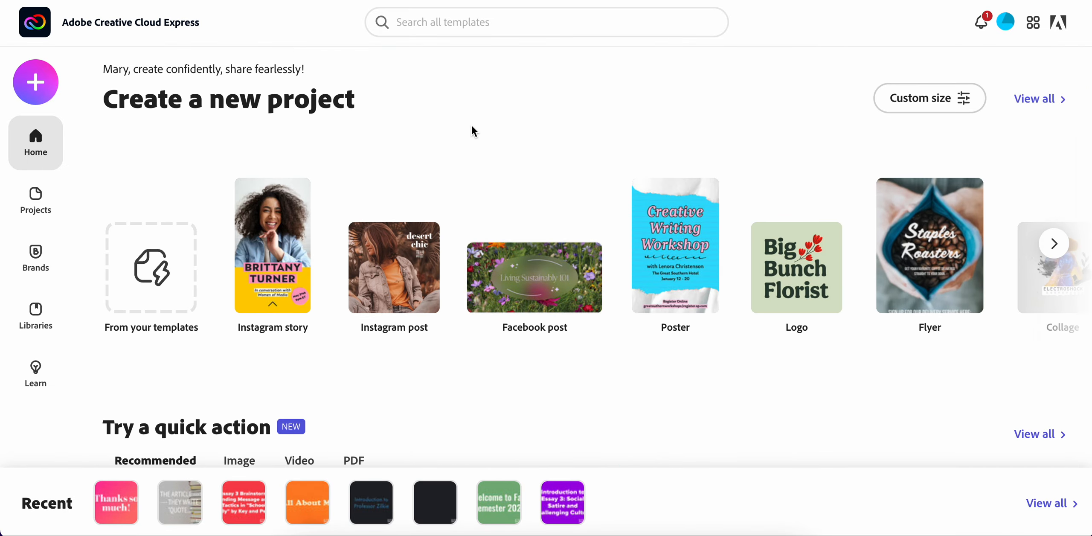
left_click(37, 83)
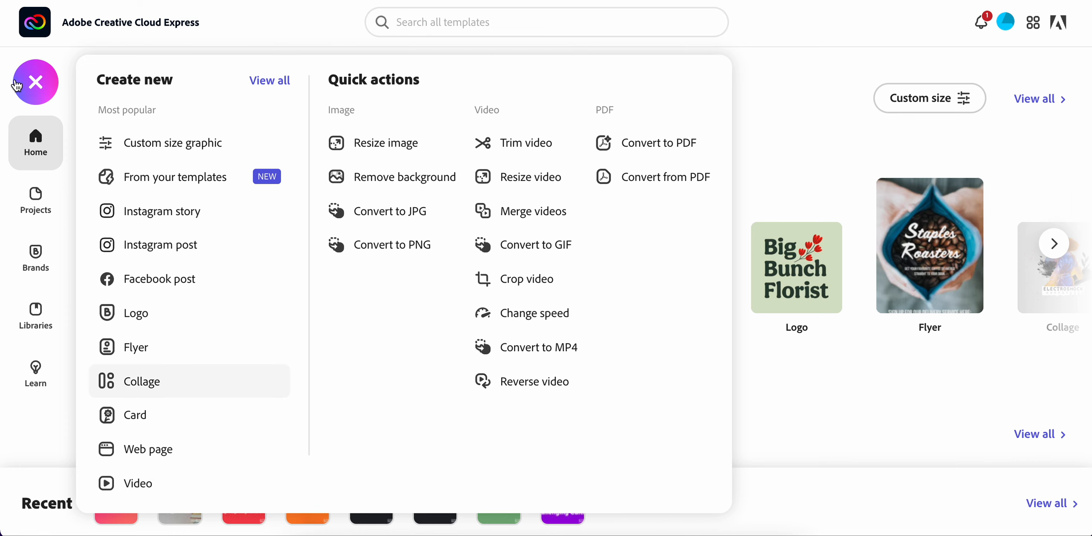
left_click(29, 87)
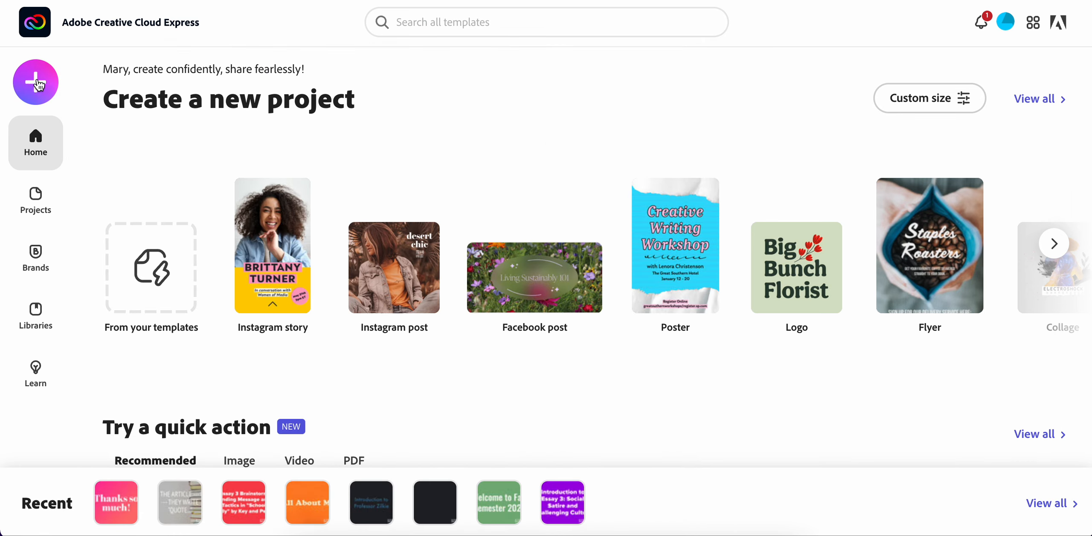
left_click(29, 87)
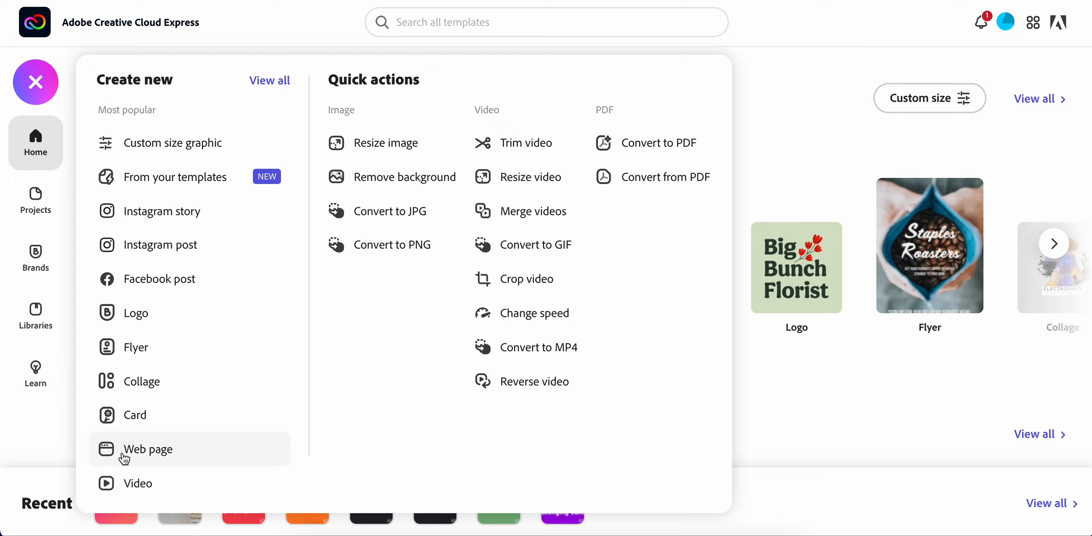
left_click(127, 486)
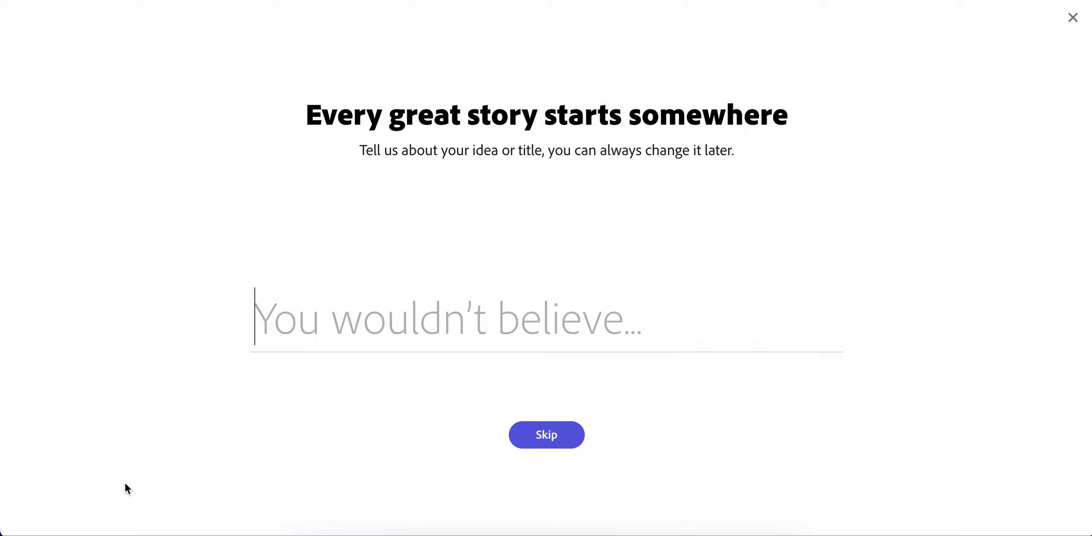
Enter "Video Essay" as the project's idea or title and continue to the story template choice
type("Video")
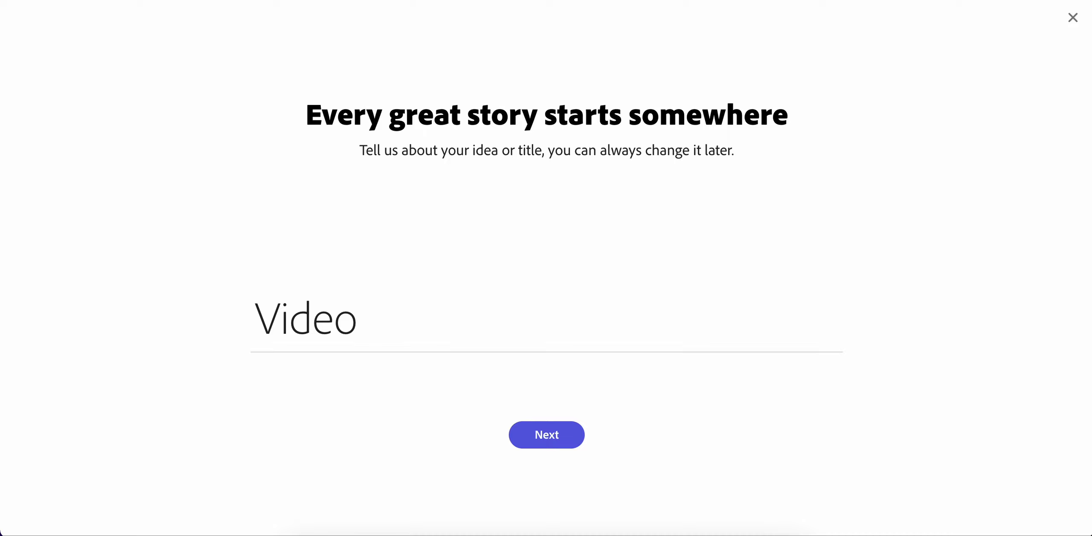
type(" Essay")
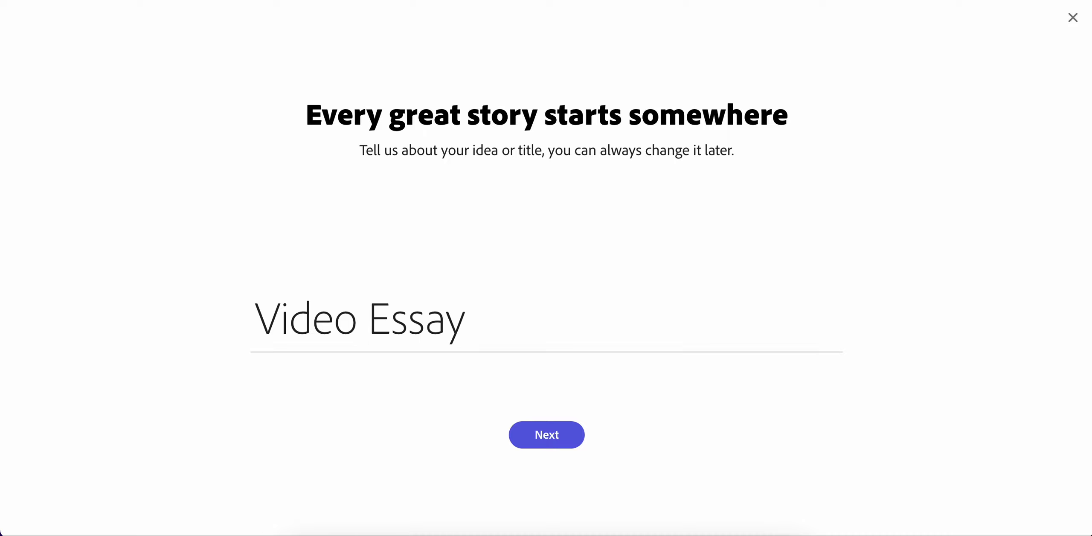
left_click(544, 440)
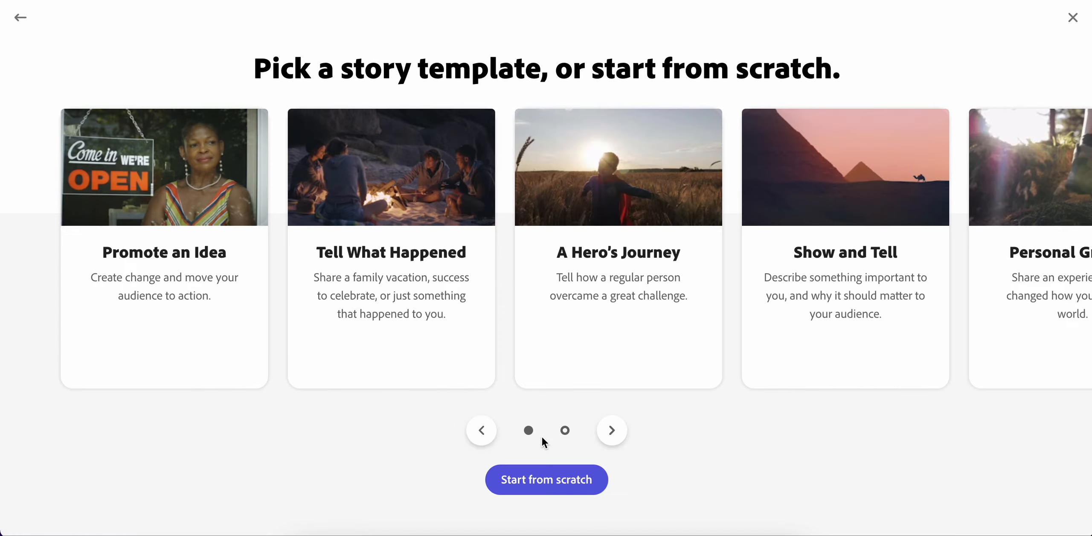
Start the video from scratch after browsing the story templates, and give the first slide the Fullscreen layout
left_click(616, 435)
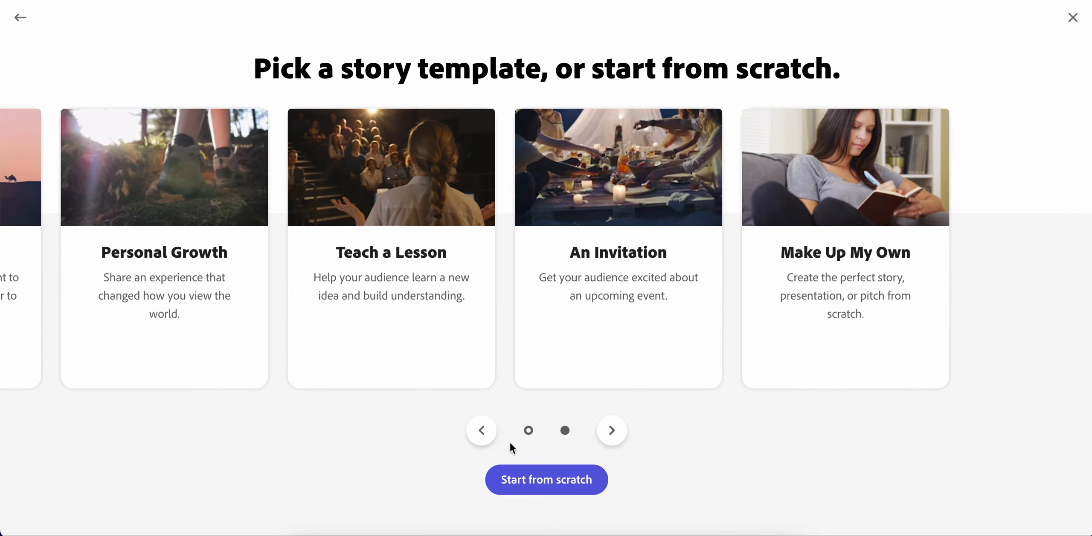
left_click(483, 433)
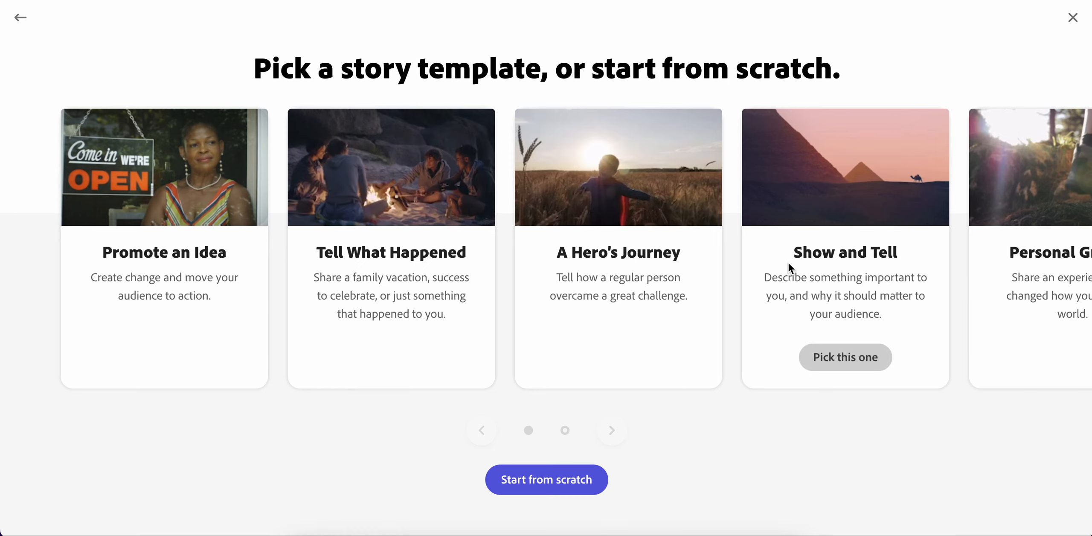
left_click(612, 431)
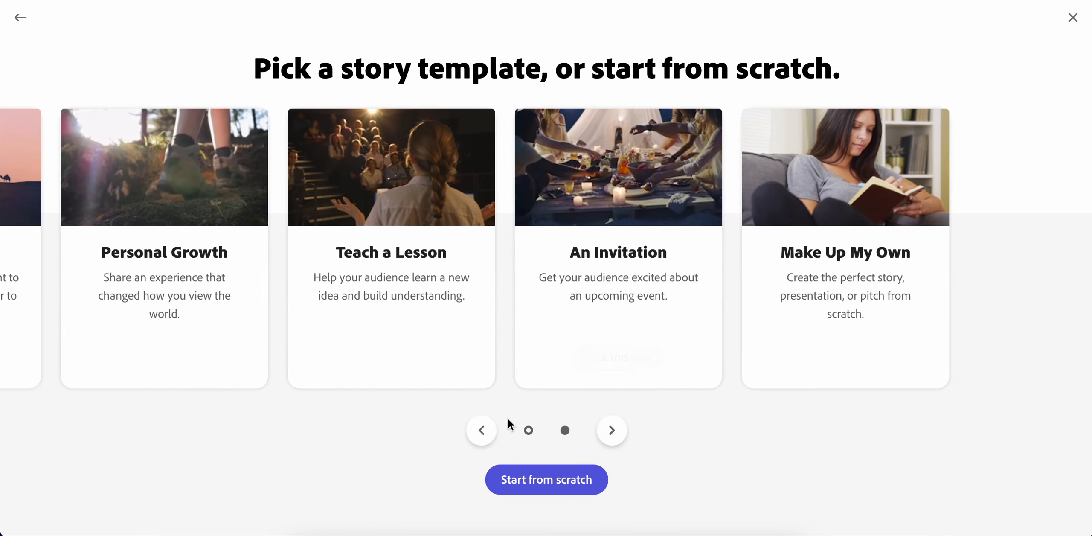
left_click(485, 432)
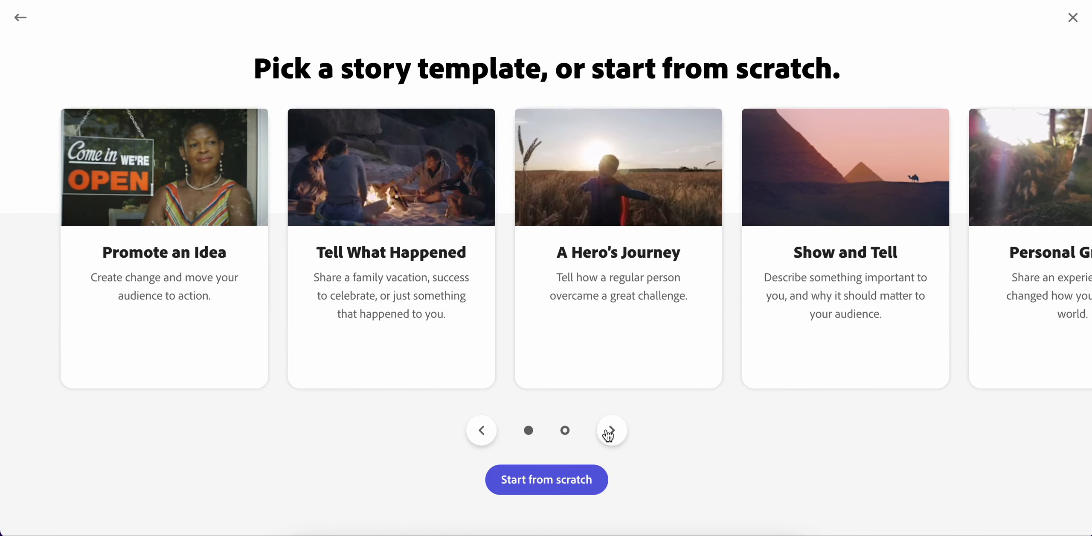
left_click(618, 439)
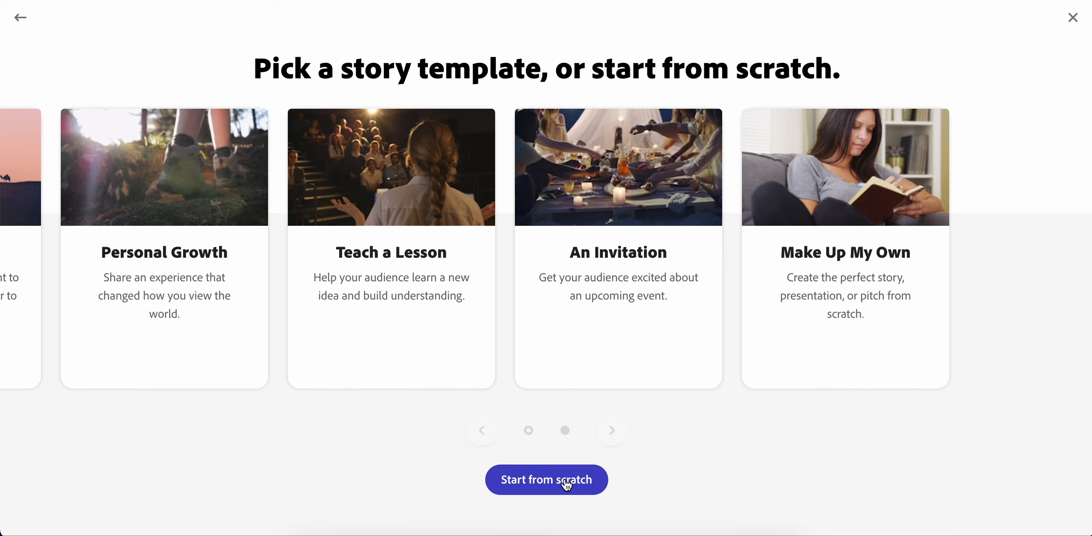
left_click(566, 484)
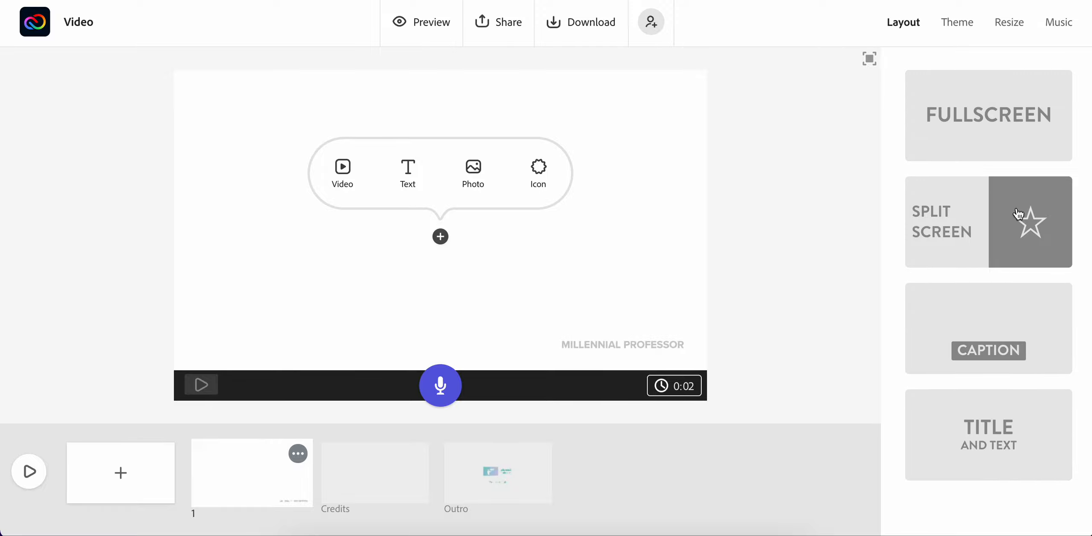
left_click(999, 130)
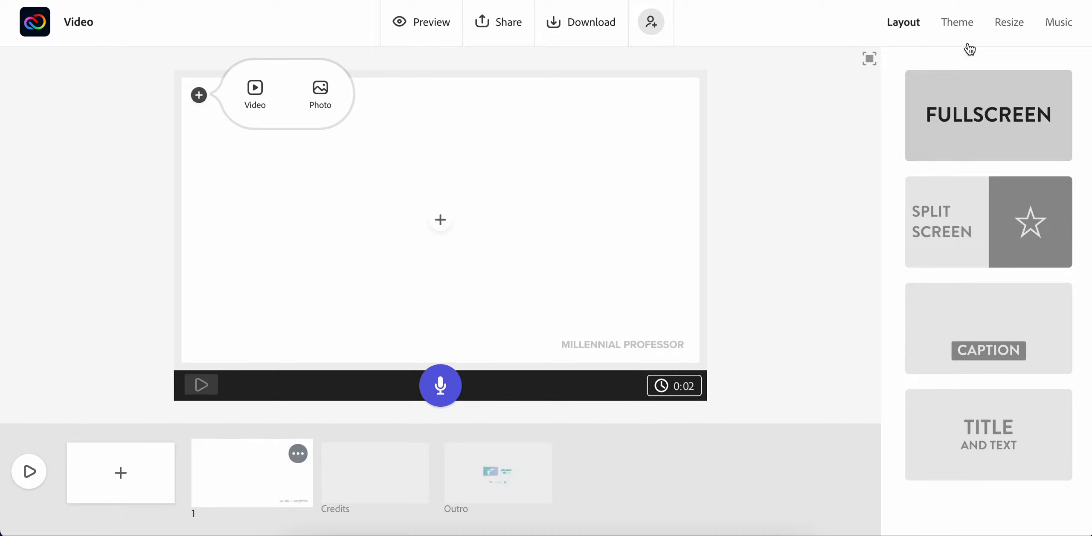
Dismiss the brand-switching hint, look through the available themes and apply the Statement theme to the video
left_click(959, 26)
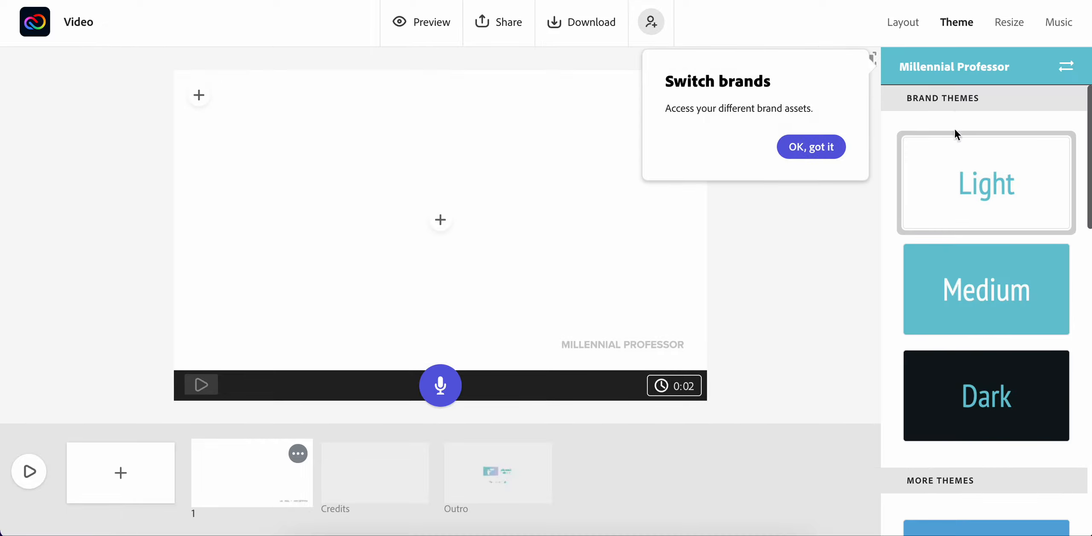
left_click(813, 145)
scroll(997, 289, "down", 15)
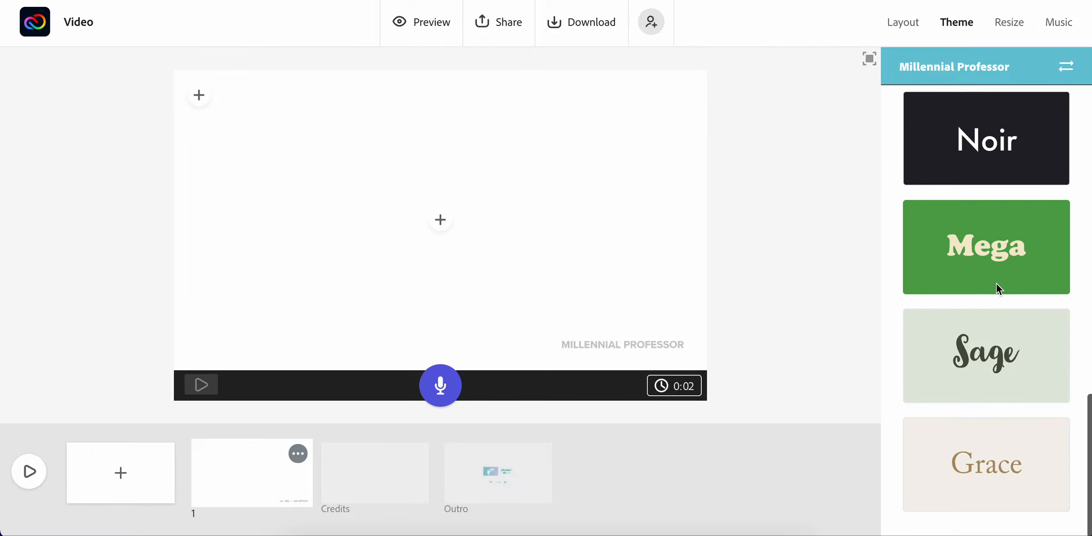
left_click(998, 289)
scroll(1002, 177, "up", 5)
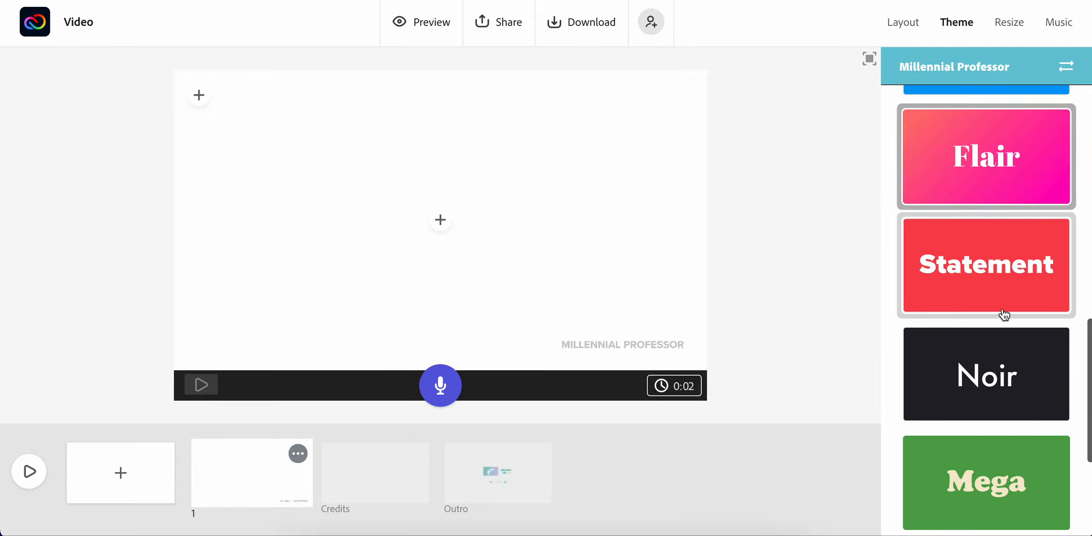
scroll(1017, 164, "down", 5)
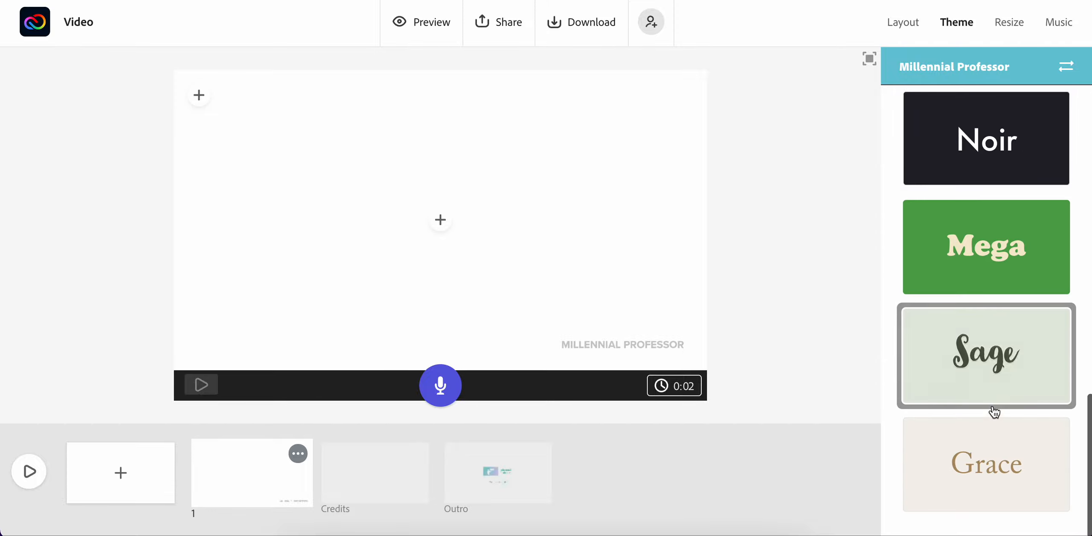
scroll(994, 348, "up", 5)
left_click(1000, 237)
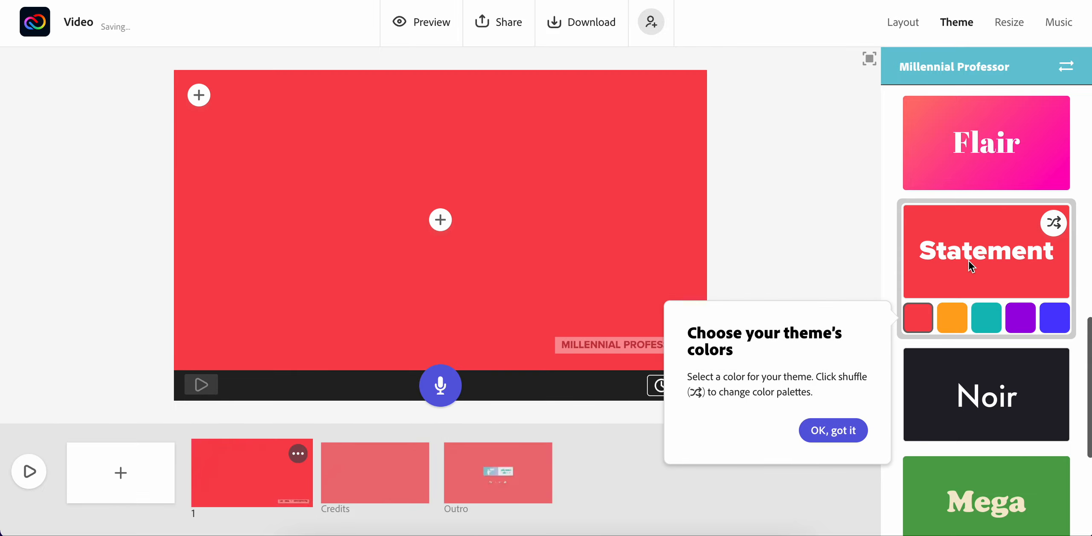
Change the Statement theme's color to blue and close the theme color hint
left_click(1062, 326)
left_click(1056, 318)
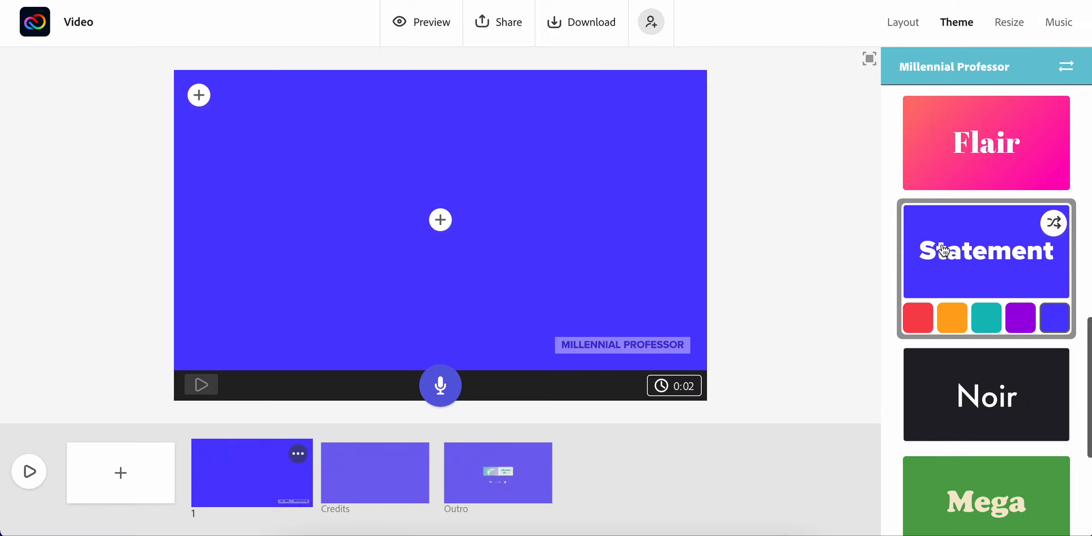
scroll(944, 251, "down", 10)
scroll(944, 251, "down", 6)
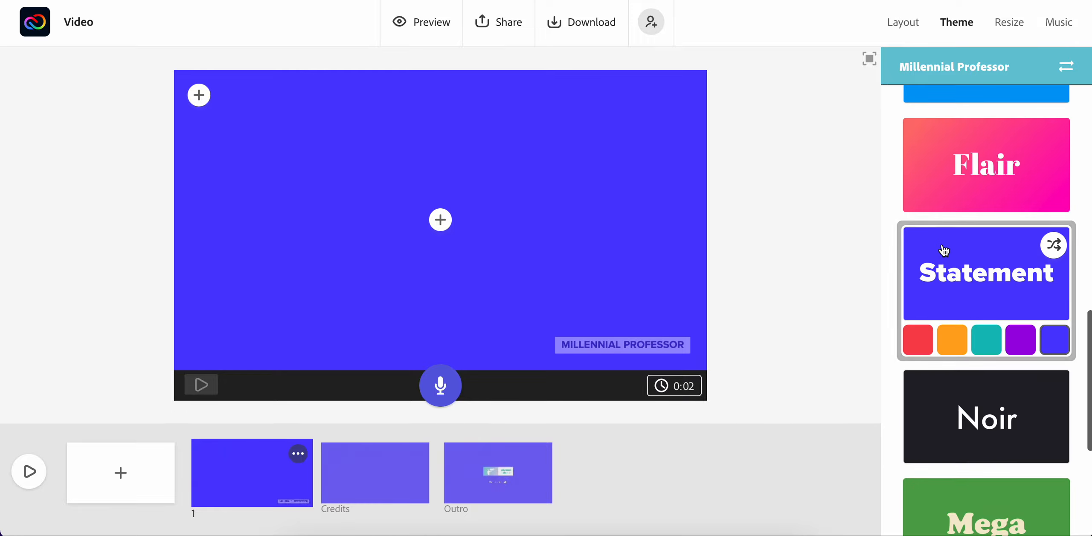
scroll(944, 251, "up", 5)
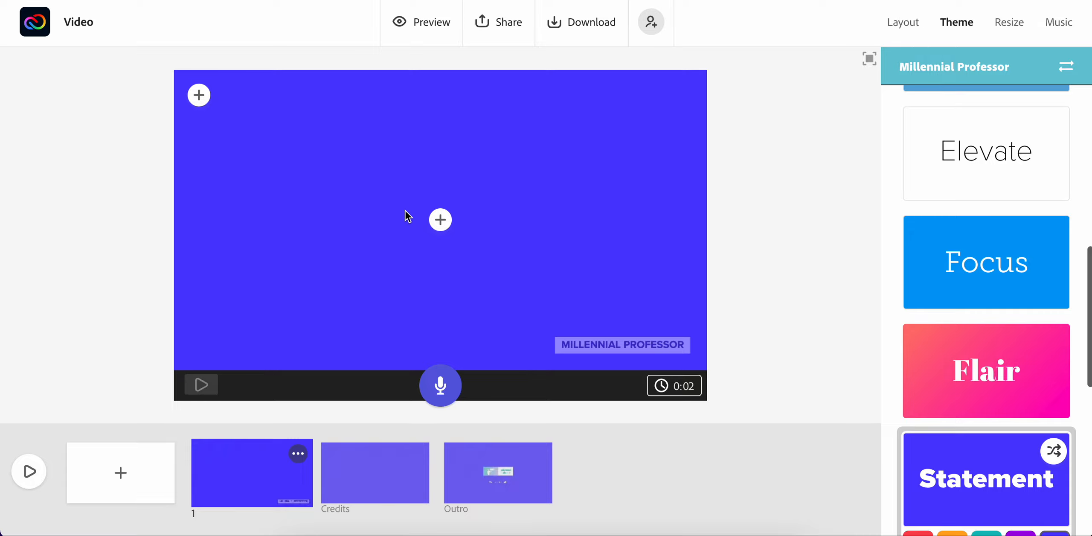
Add the title text "My Video Essay" to the middle of the first slide and dismiss the text placement hint
left_click(439, 222)
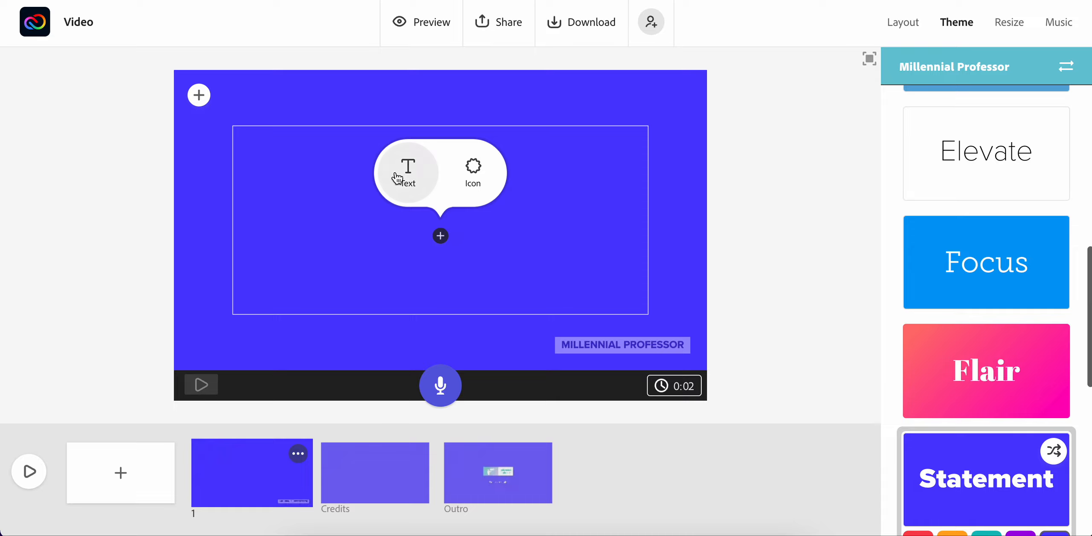
left_click(399, 179)
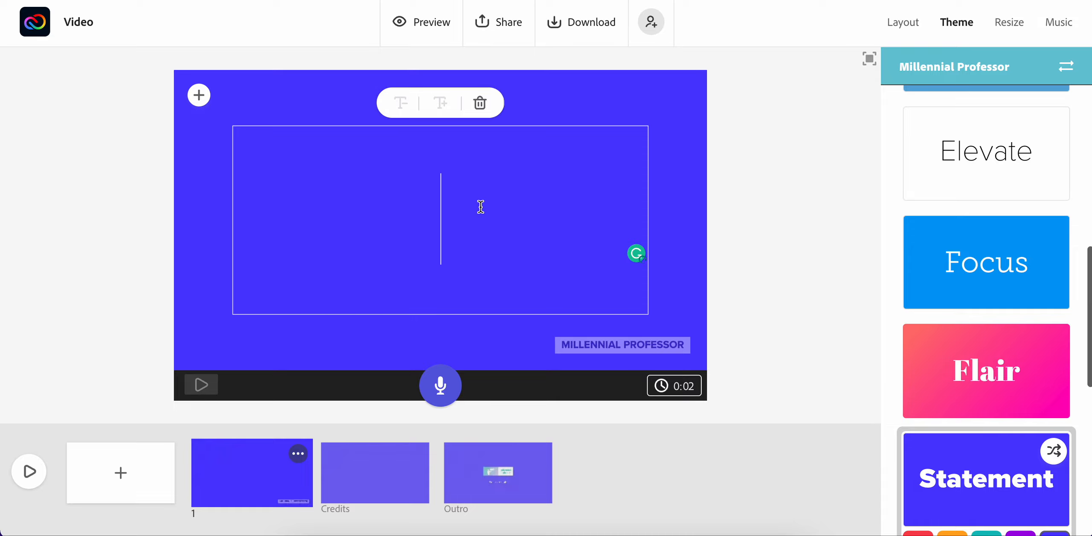
type("My ")
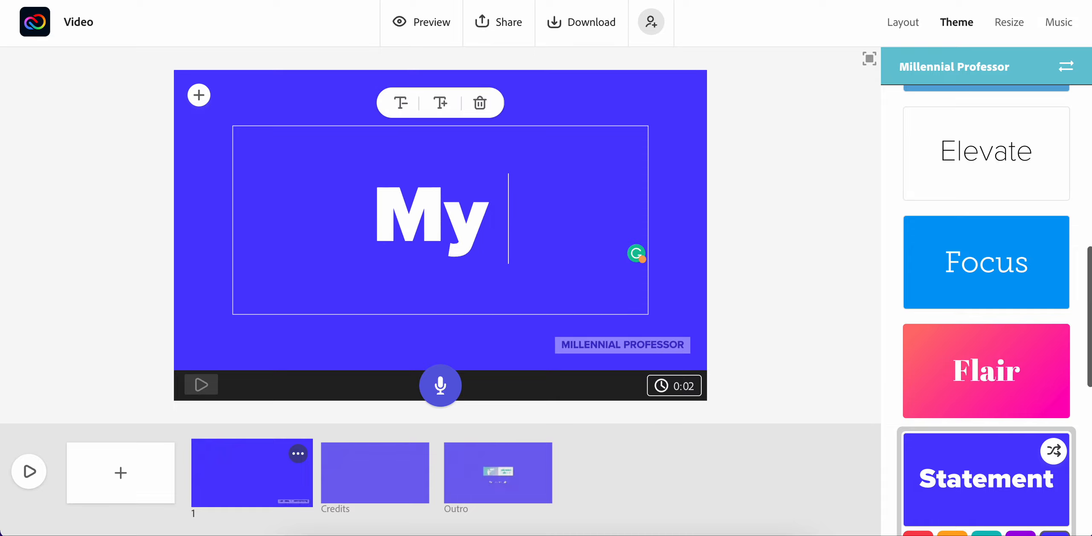
type("Video Essay")
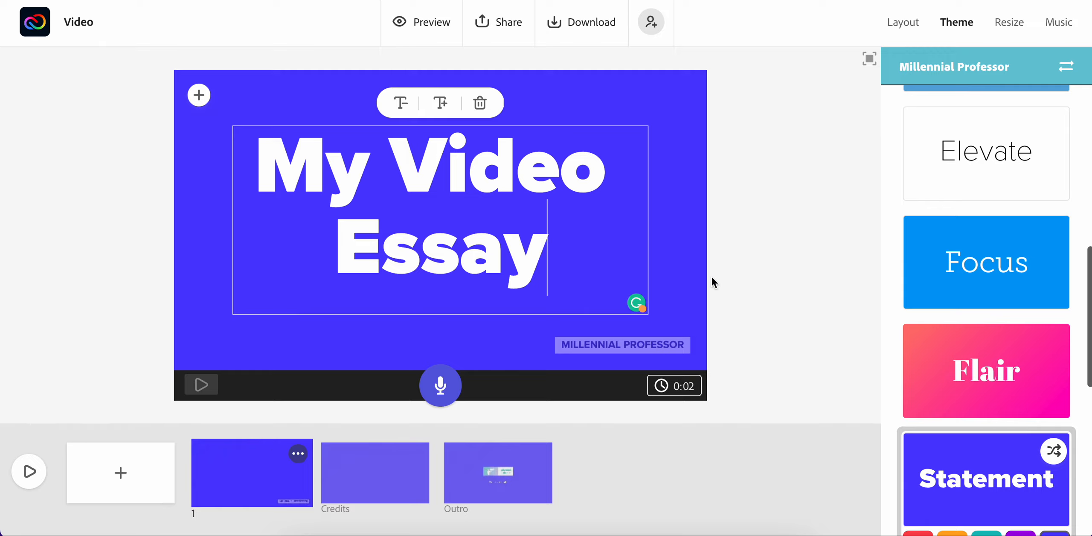
left_click(735, 276)
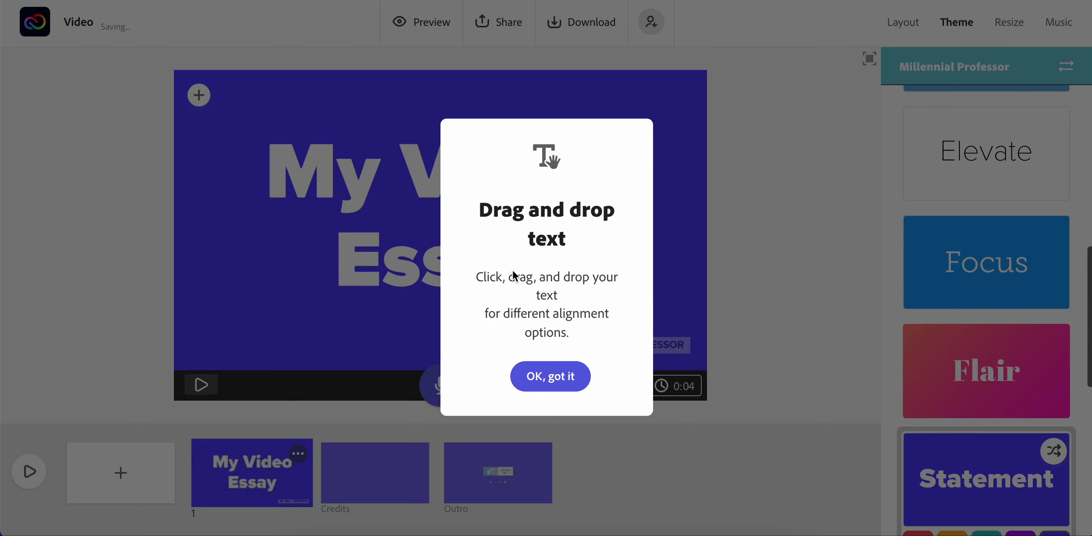
left_click(559, 375)
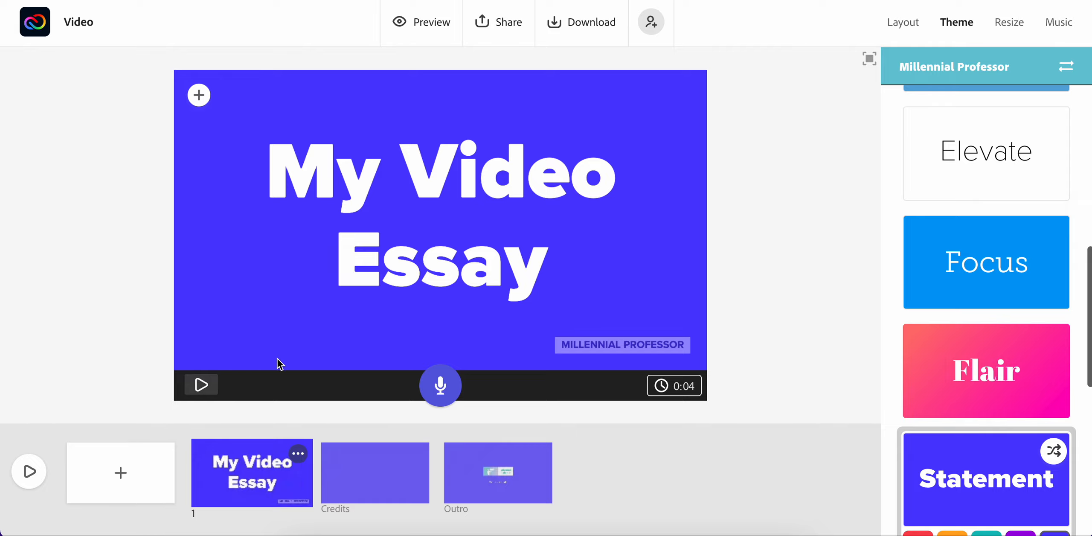
Add a second slide after the title slide
left_click(121, 474)
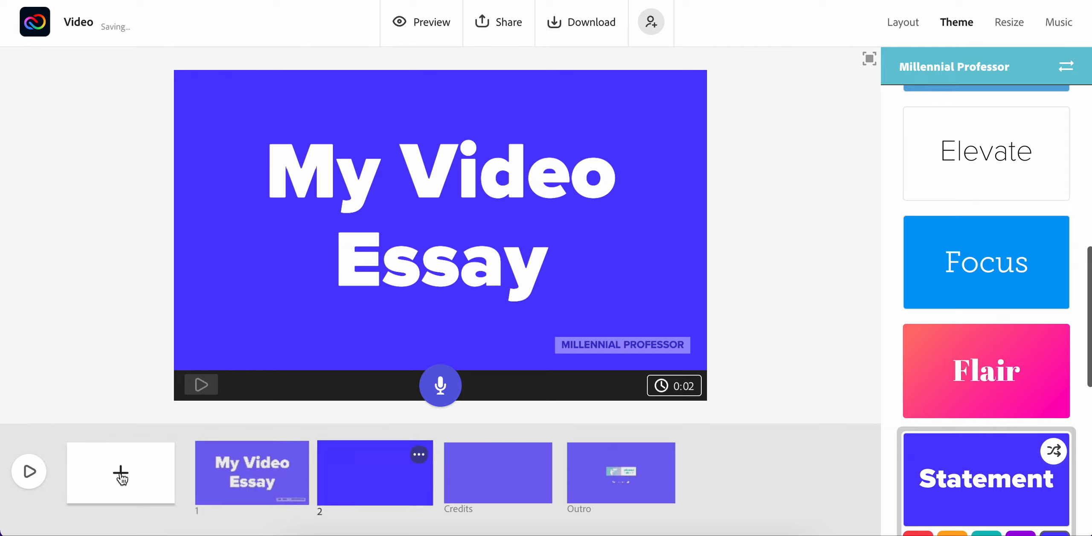